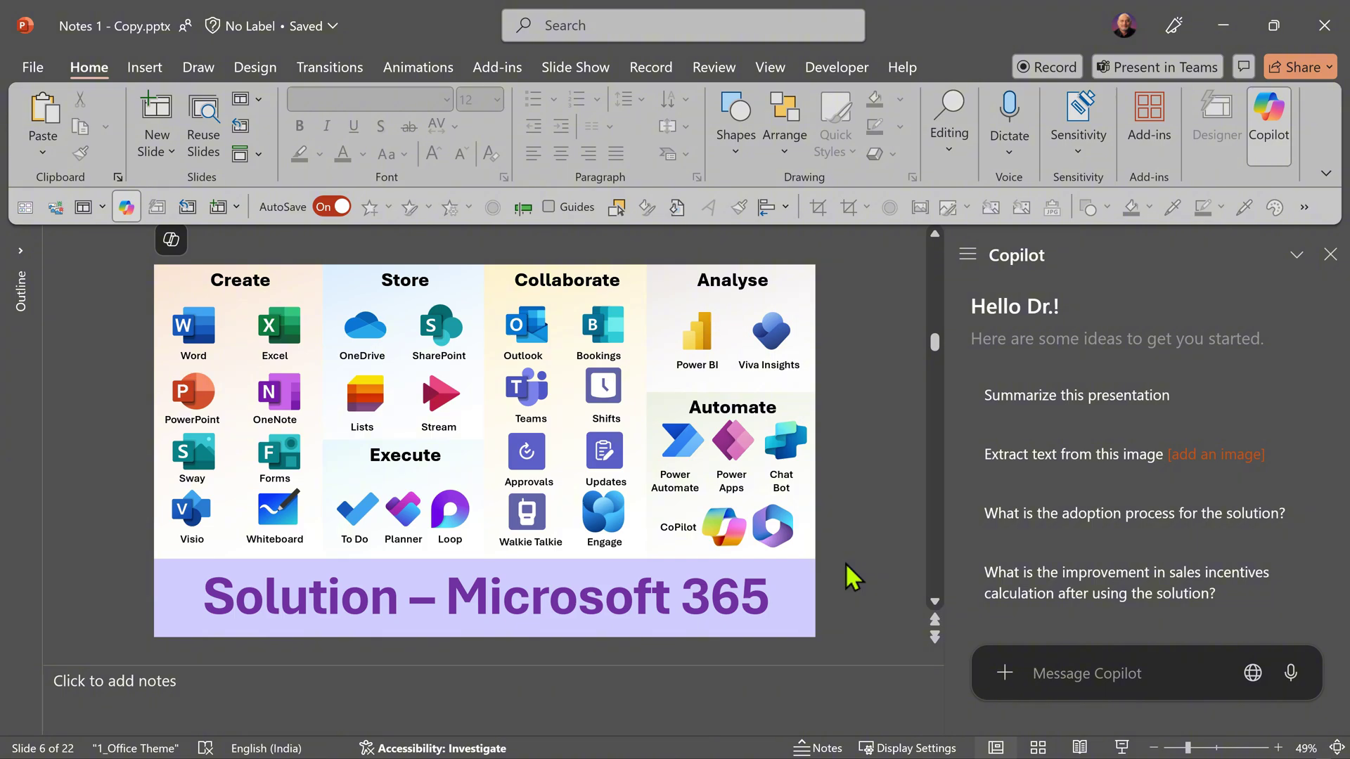
- Ask Copilot to 'add notes to this slide and describe what is shown' for slide 6
left_click(1204, 674)
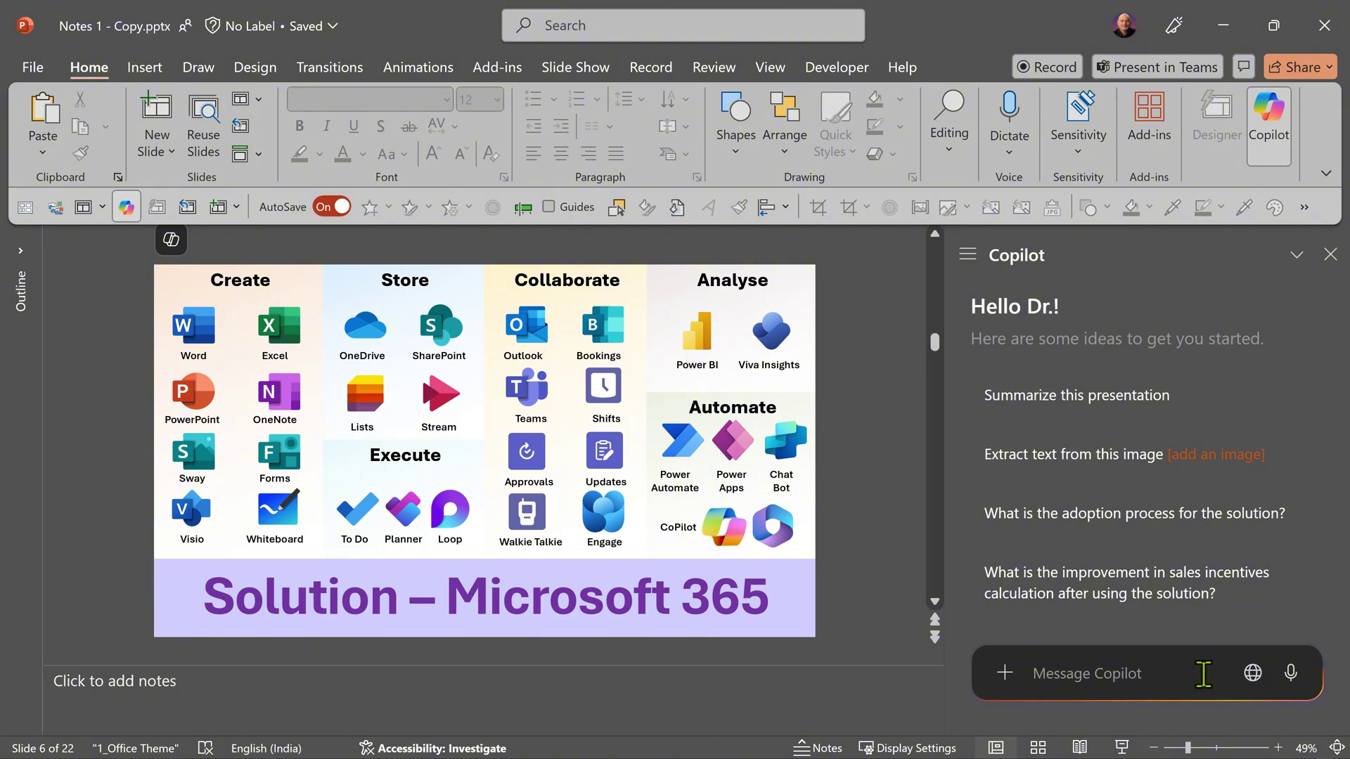
type("add notes to this slide and describe what is shown")
key("Return")
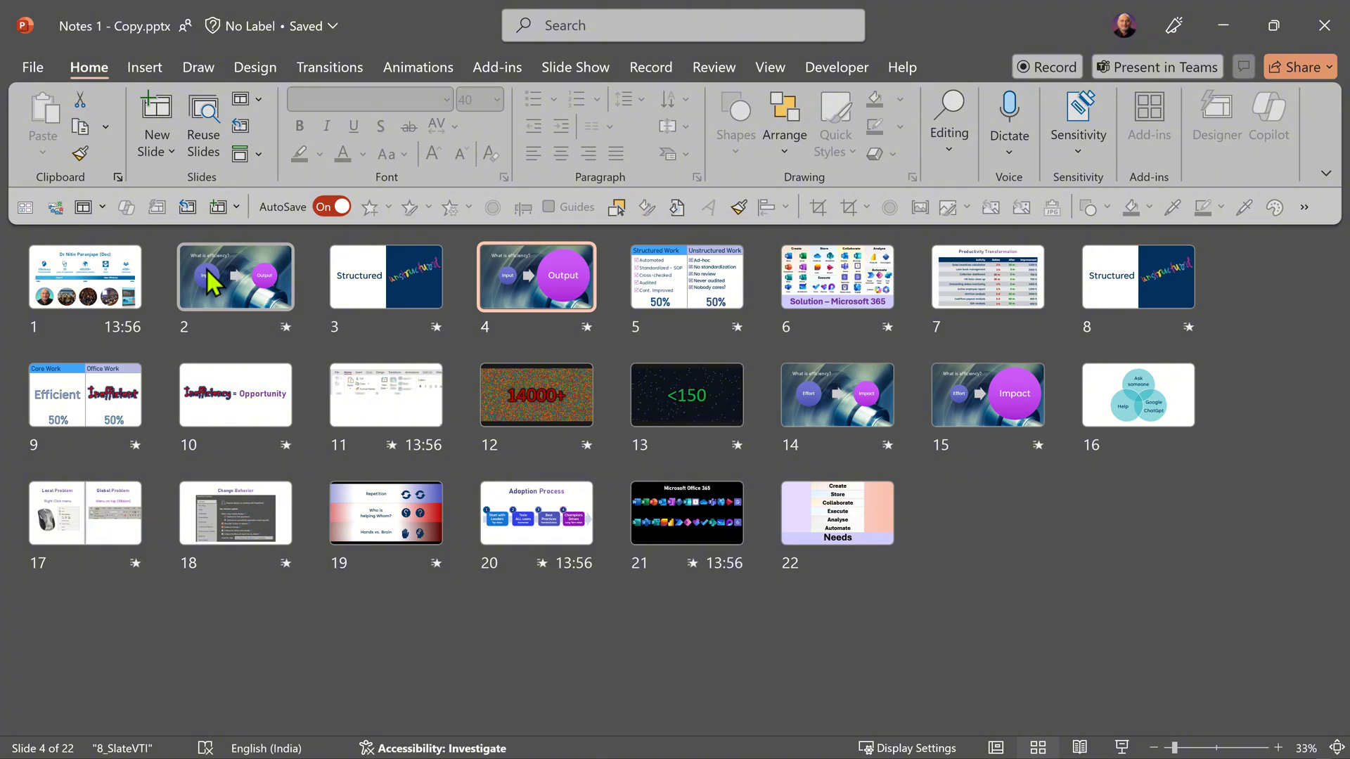
- Check the notes on slides 7, 9 and 14, then write a Copilot request for detailed notes on all slides
left_click(1000, 290)
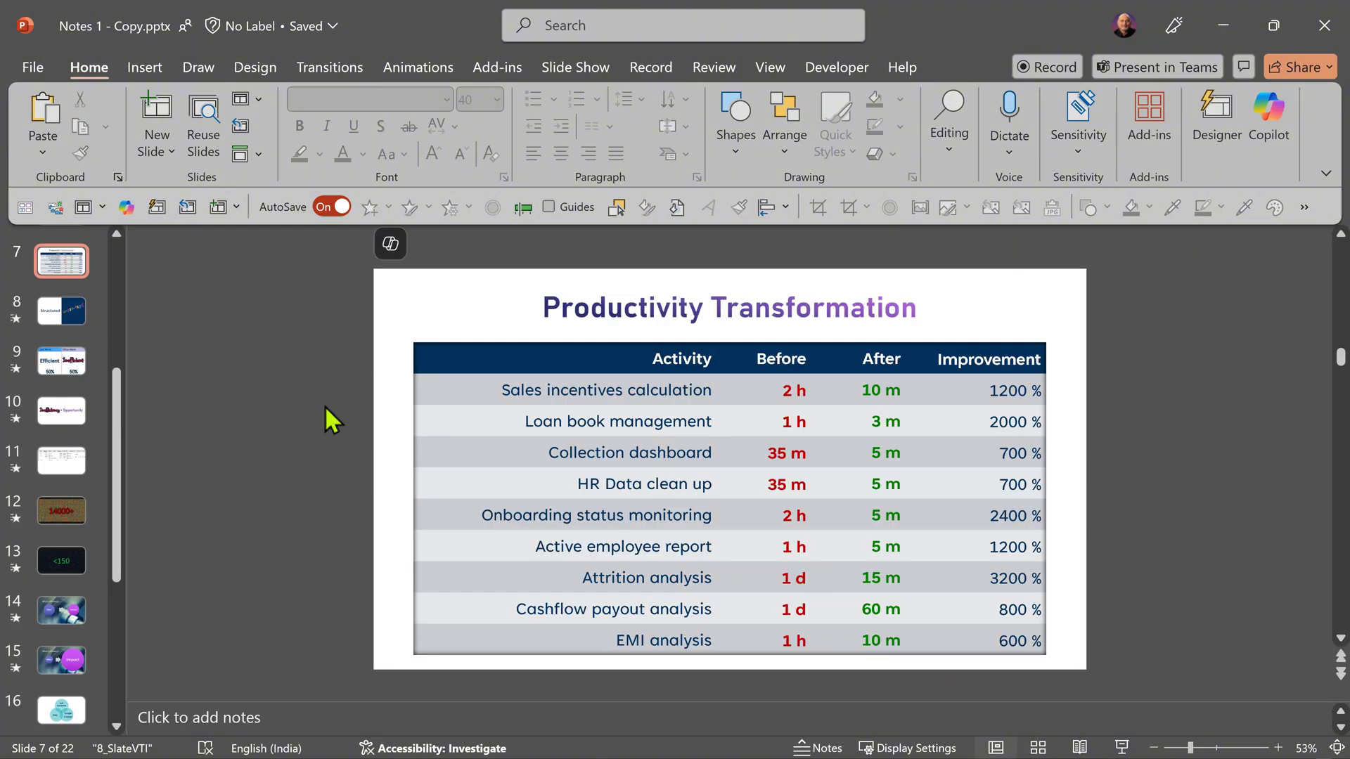
left_click(61, 356)
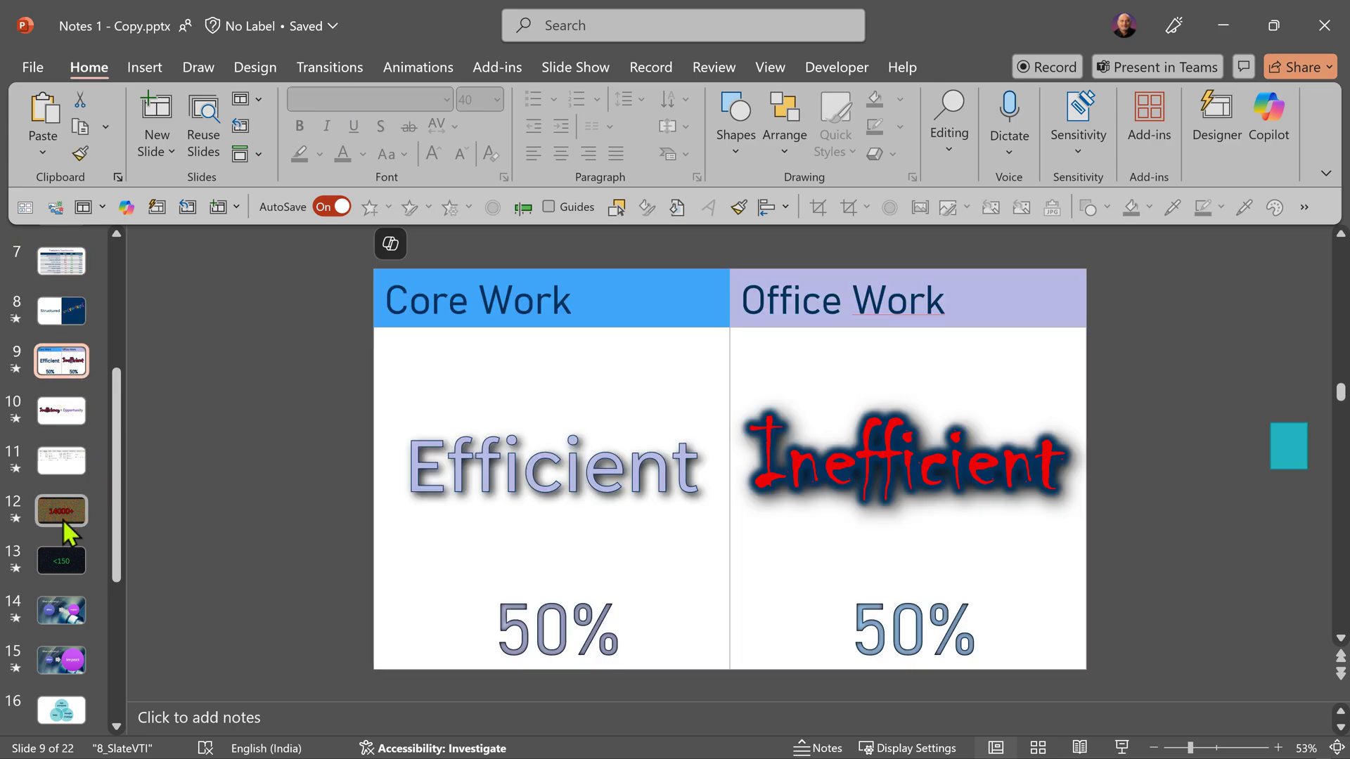
left_click(63, 616)
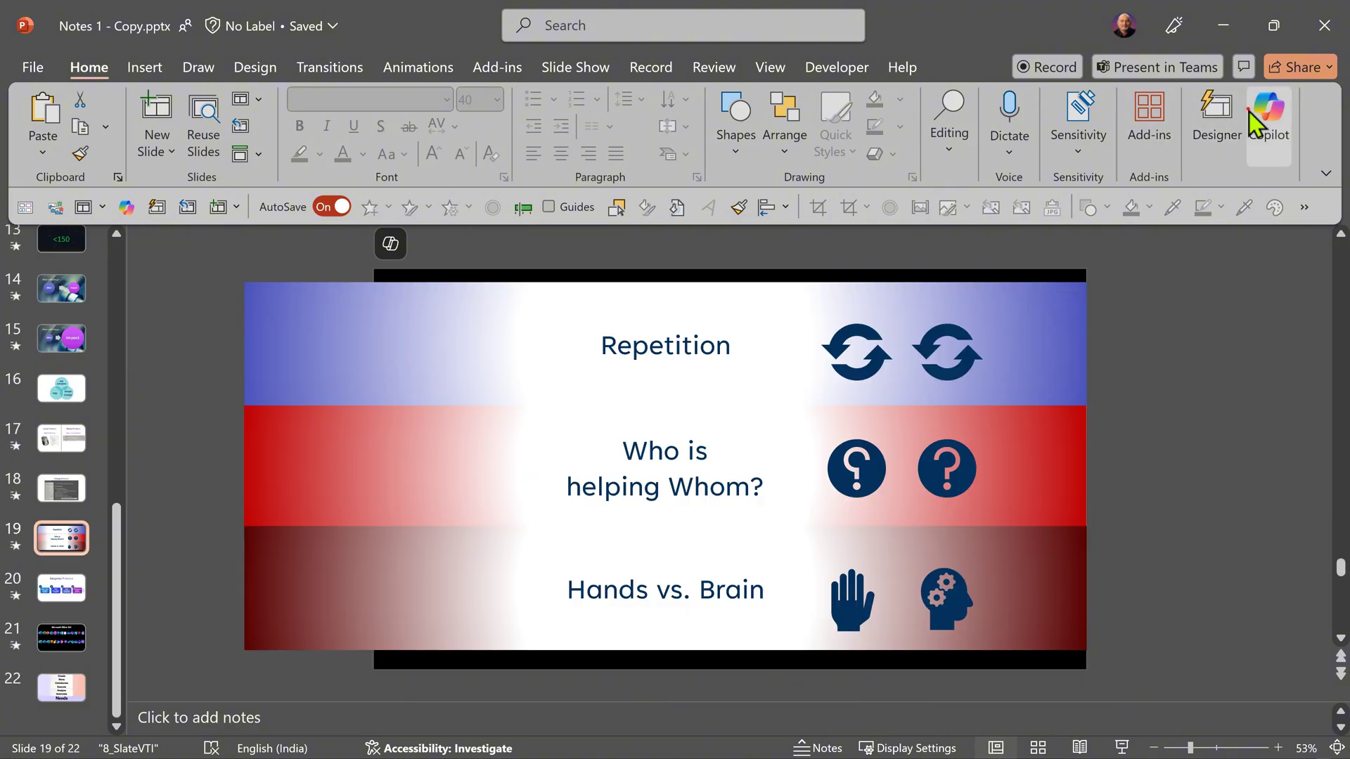
left_click(1265, 118)
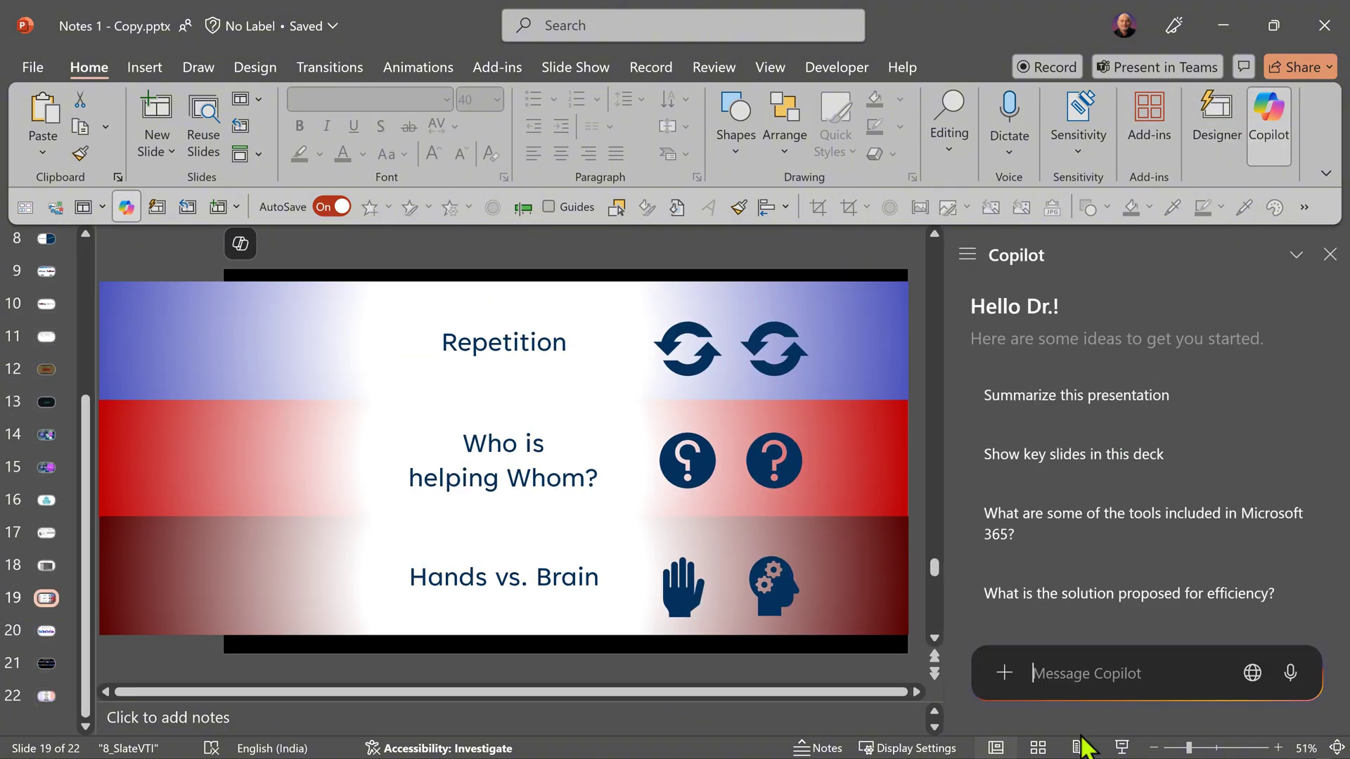
type("add detailed no0tes to all the slides")
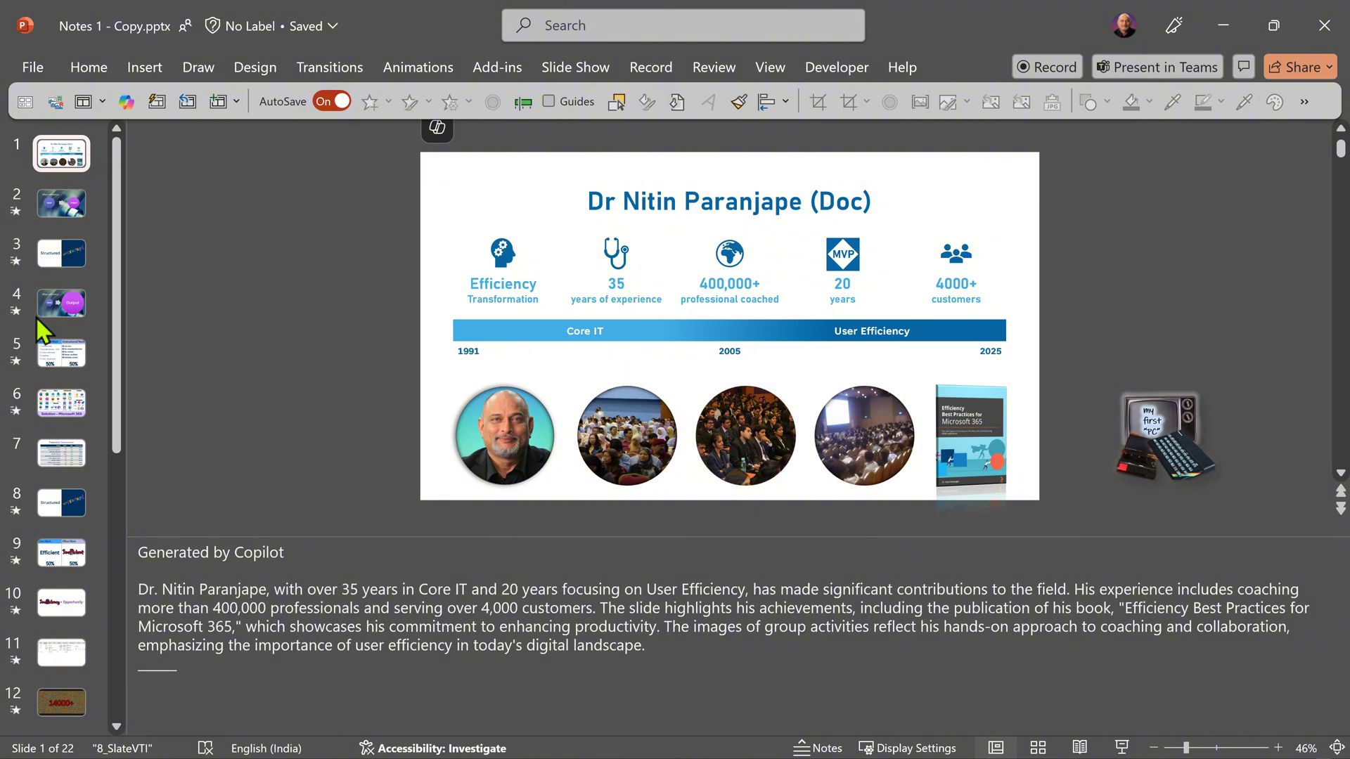
scroll(36, 318, "down", 10)
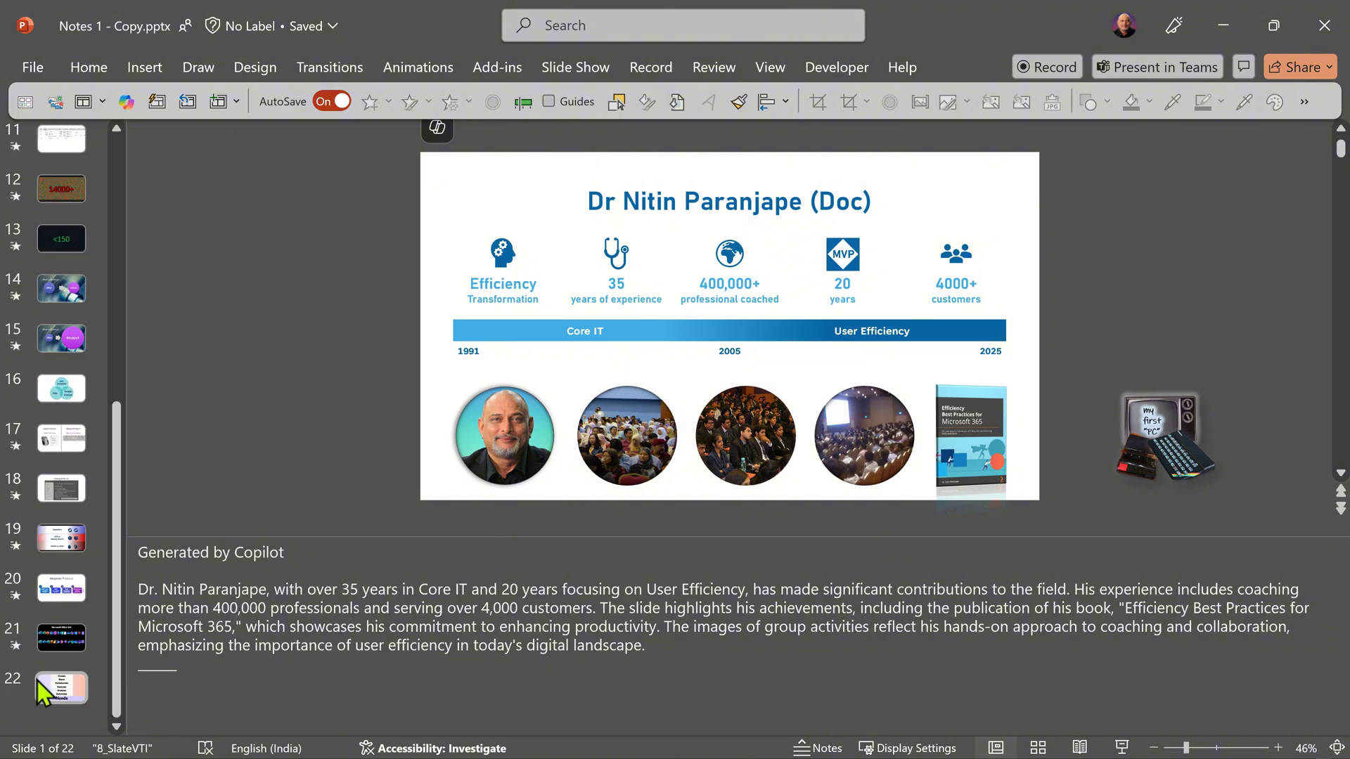
left_click(62, 692)
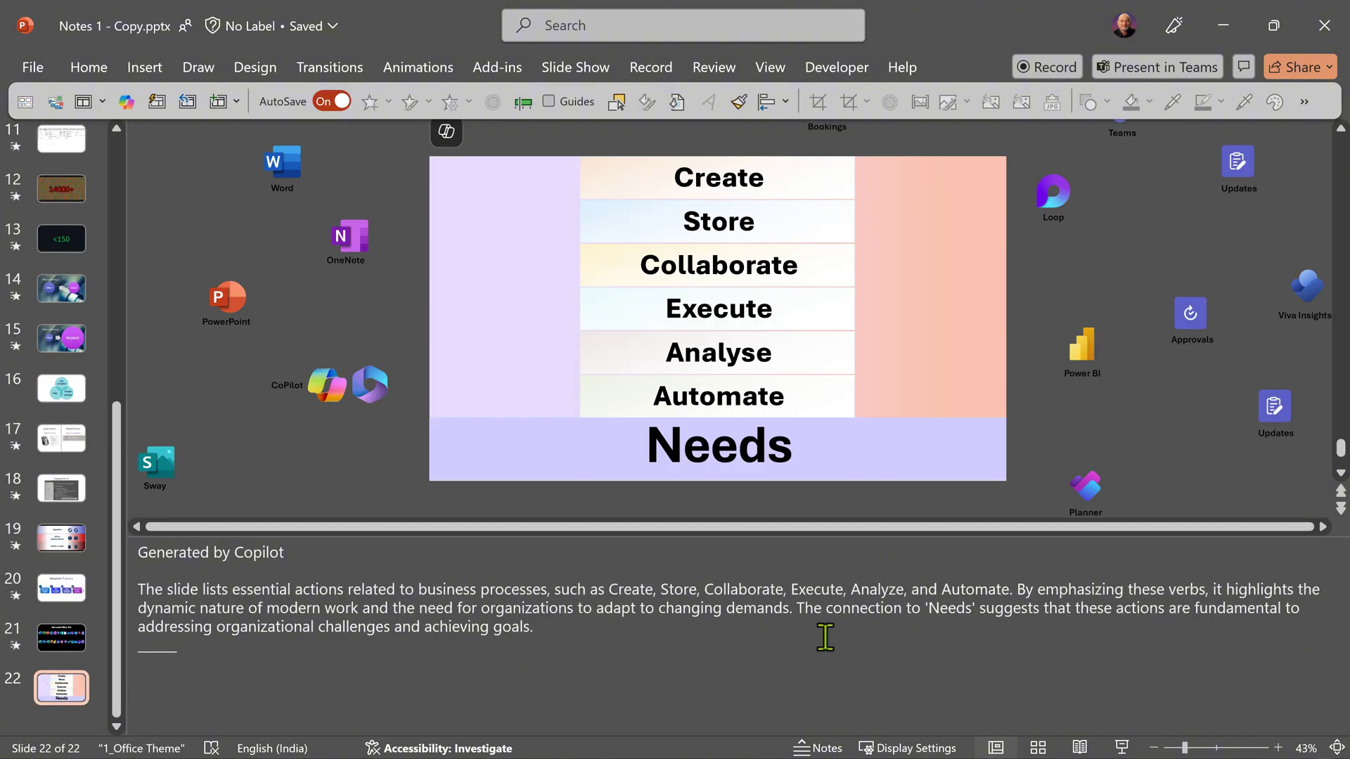
scroll(30, 473, "up", 10)
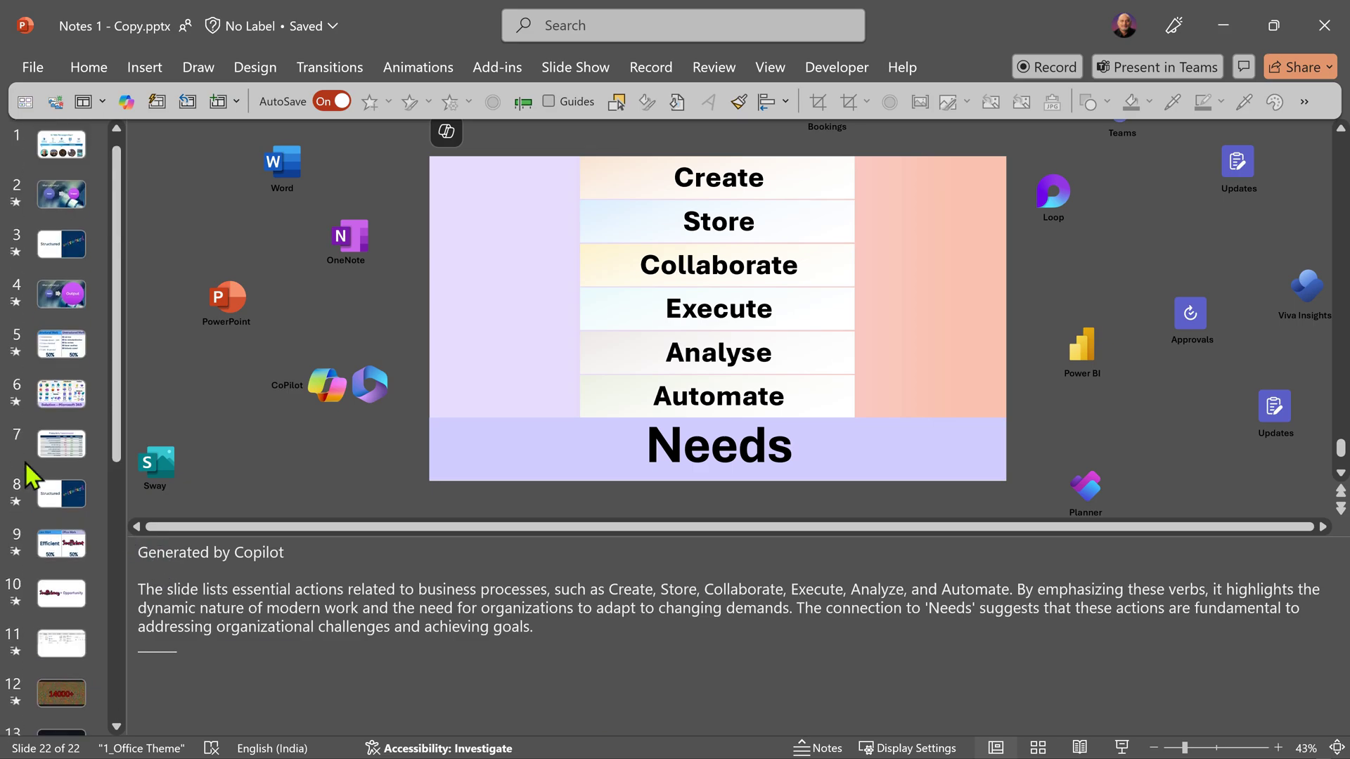
left_click(65, 150)
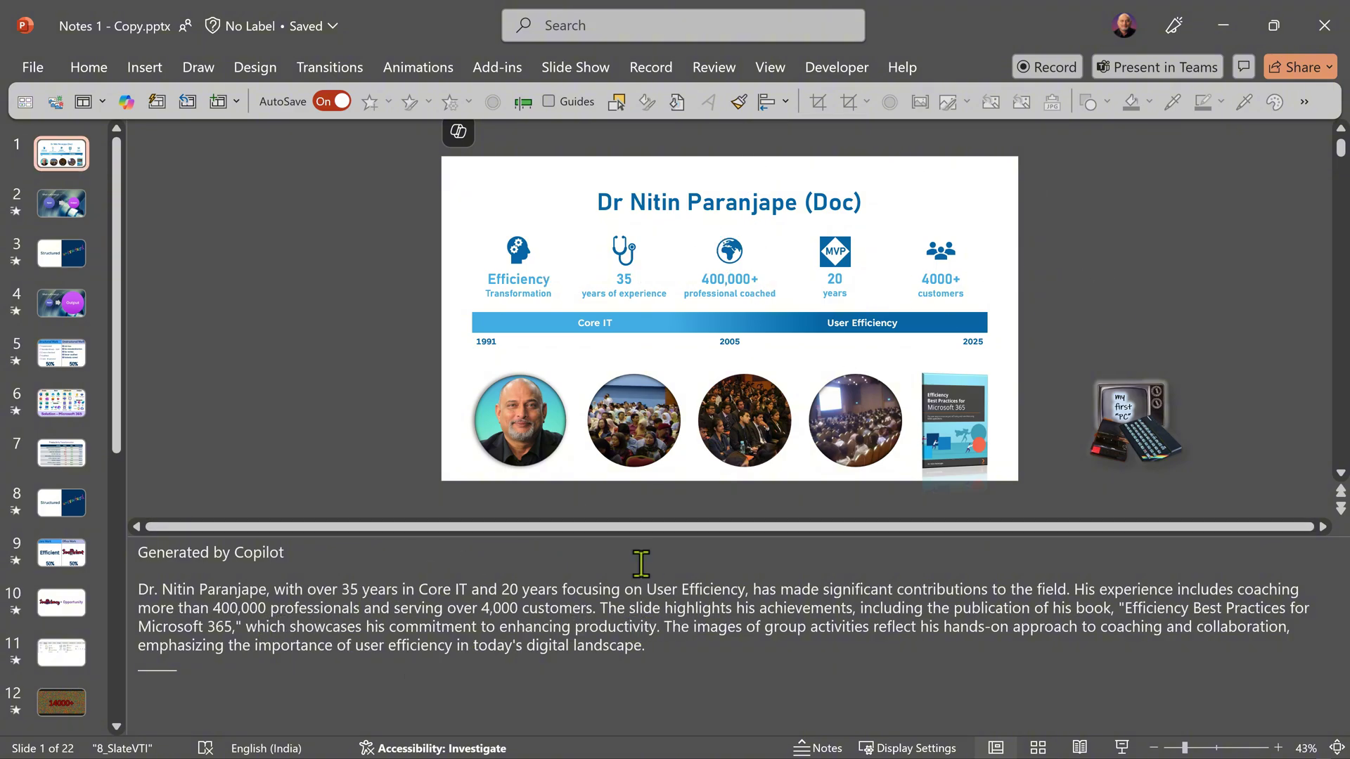
- Inspect slide 1's objects, nudging the first photo down, and select part of the generated notes text
left_click(661, 281)
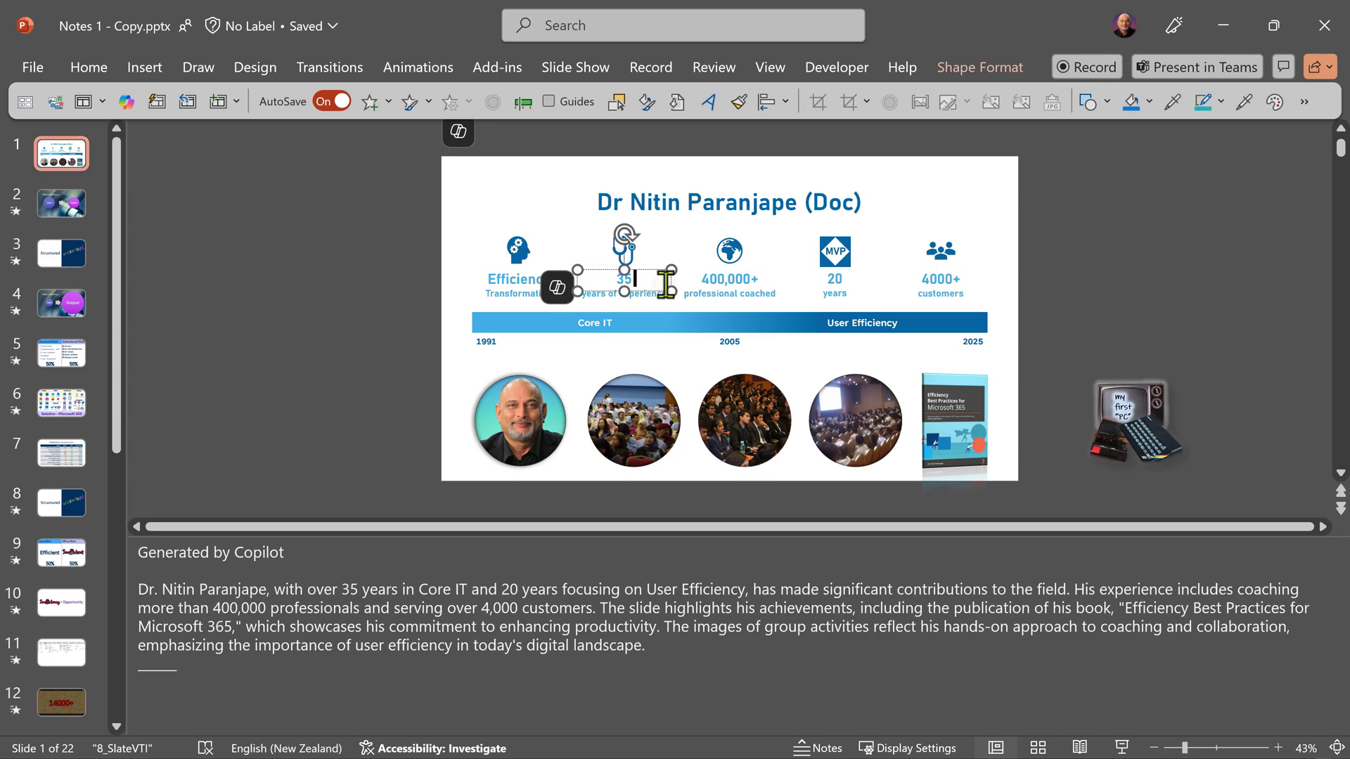
left_click(702, 299)
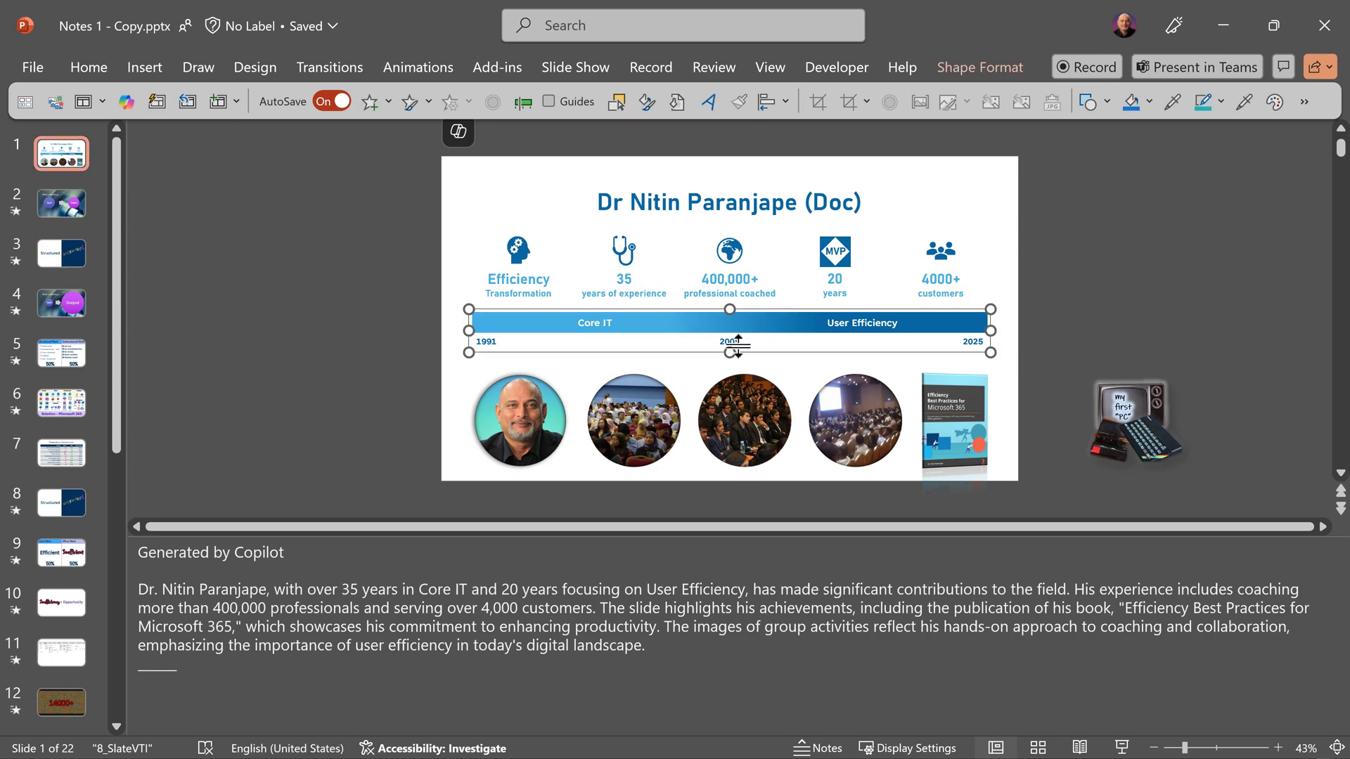
key("Tab")
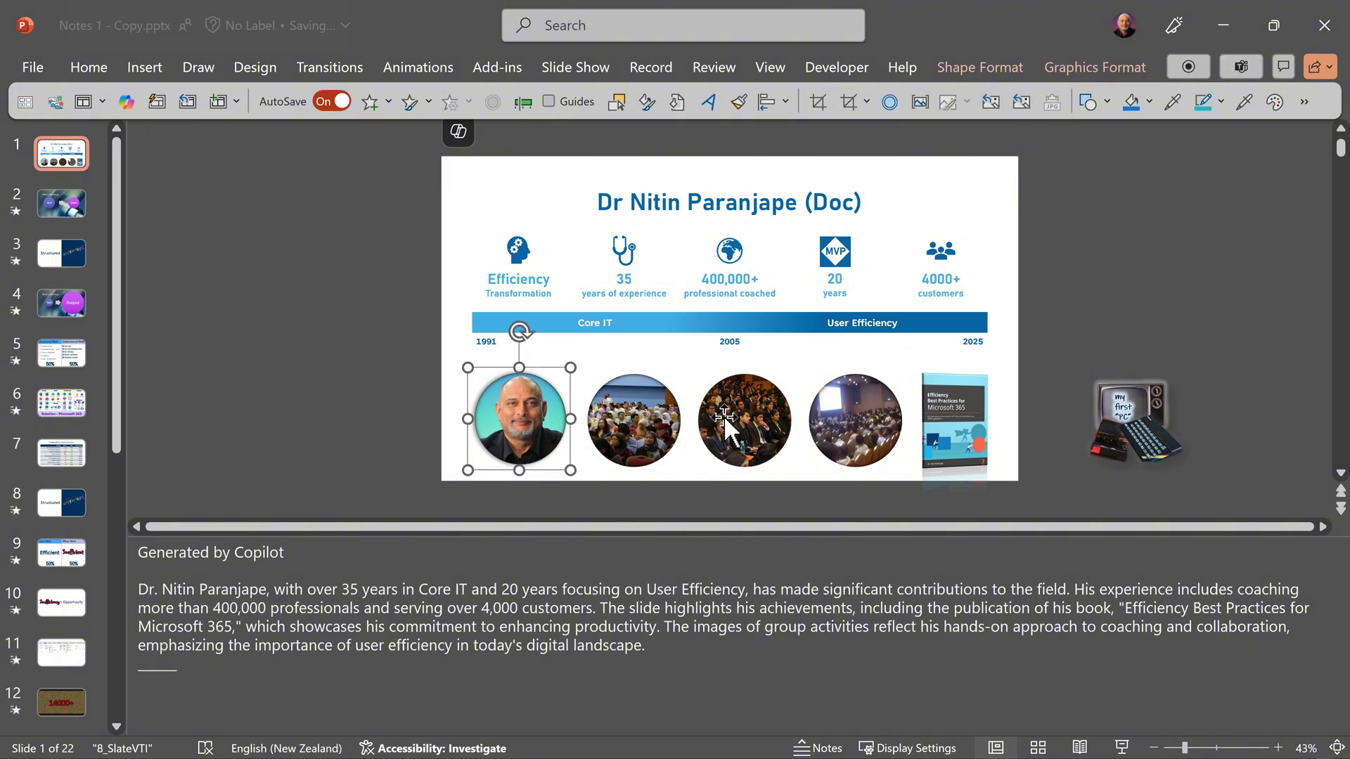
key("Down")
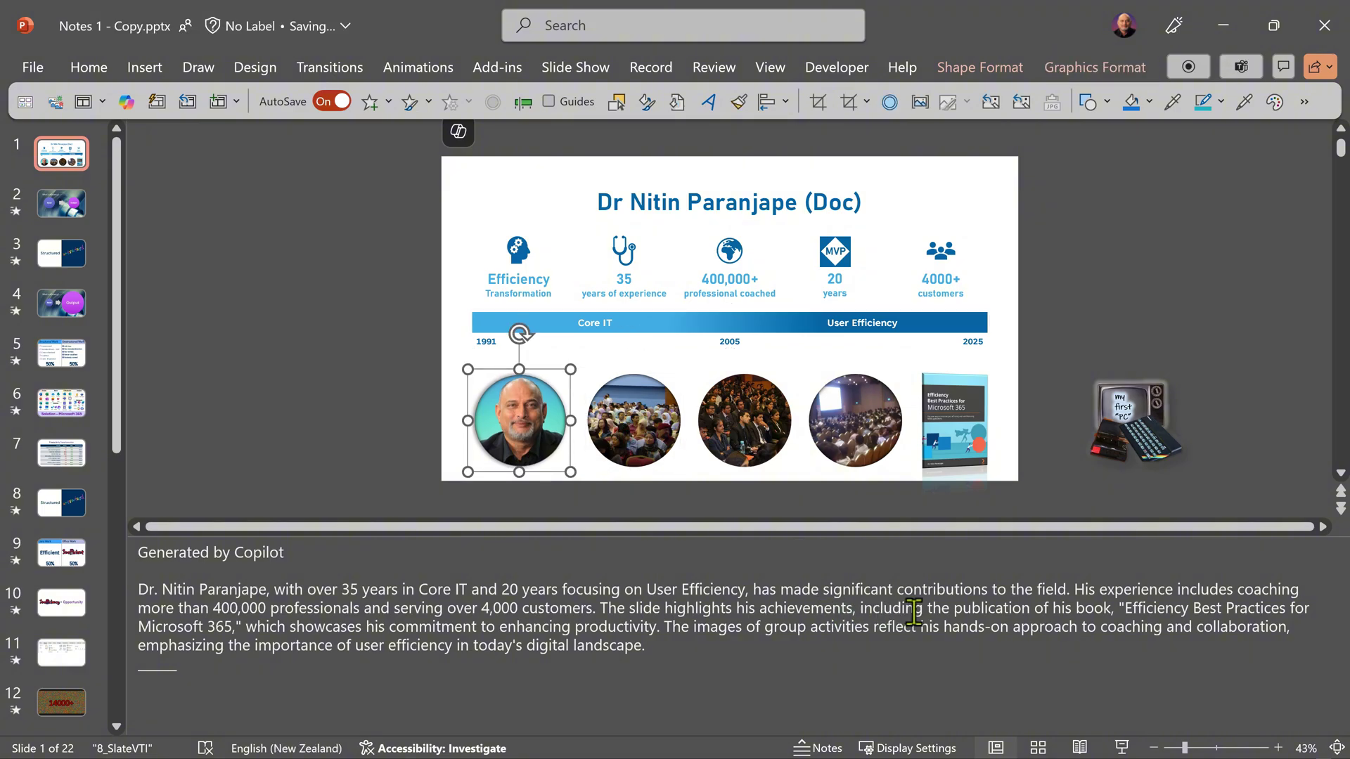
left_click(976, 430)
scroll(983, 429, "up", 5)
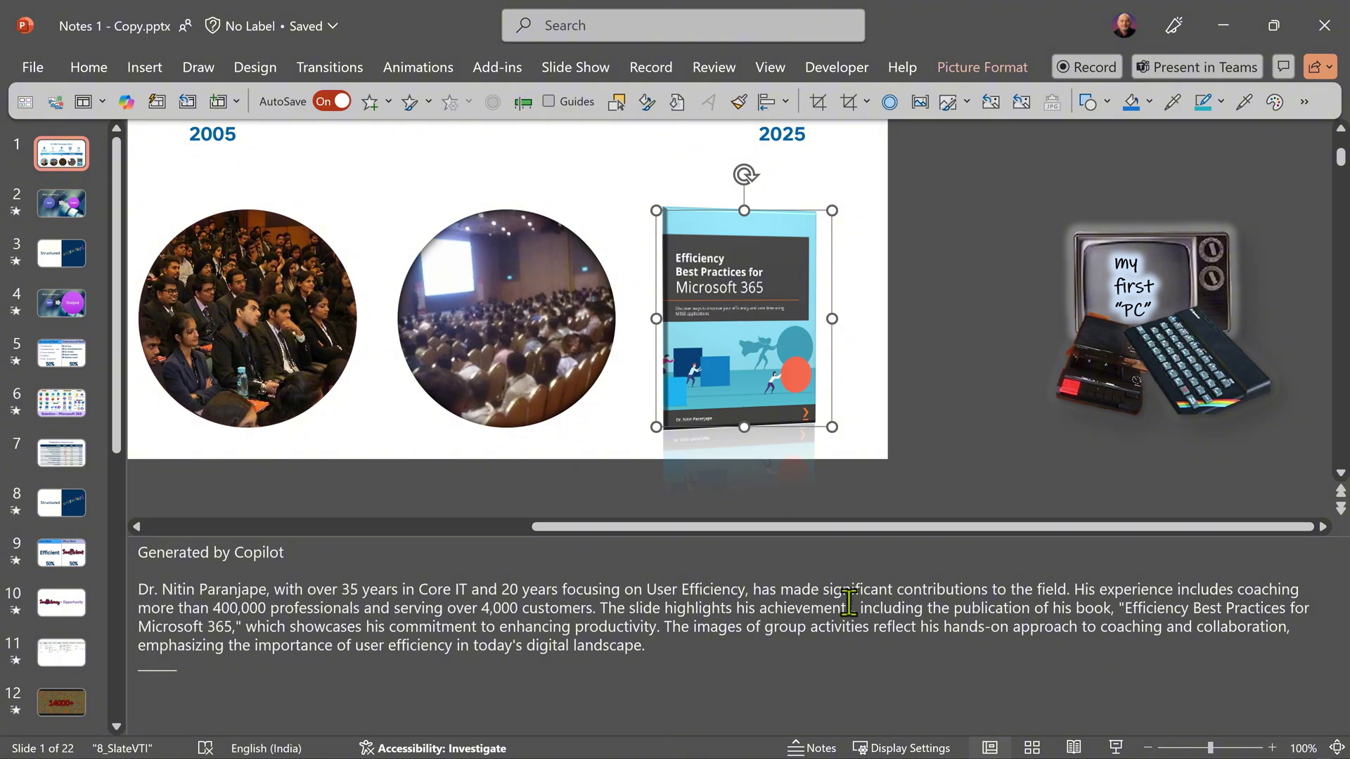
left_click_drag(1123, 609, 239, 634)
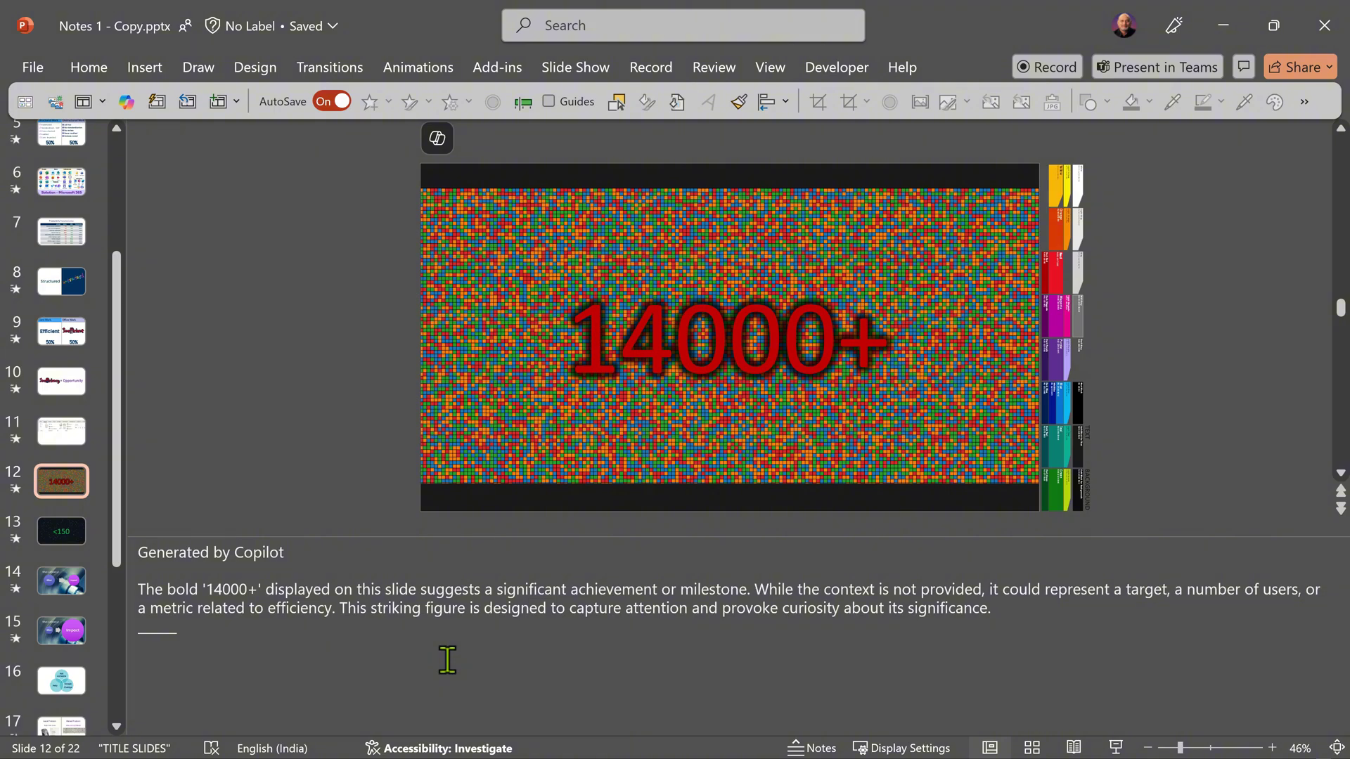
- Place the cursor in slide 12's notes to edit them
left_click(436, 636)
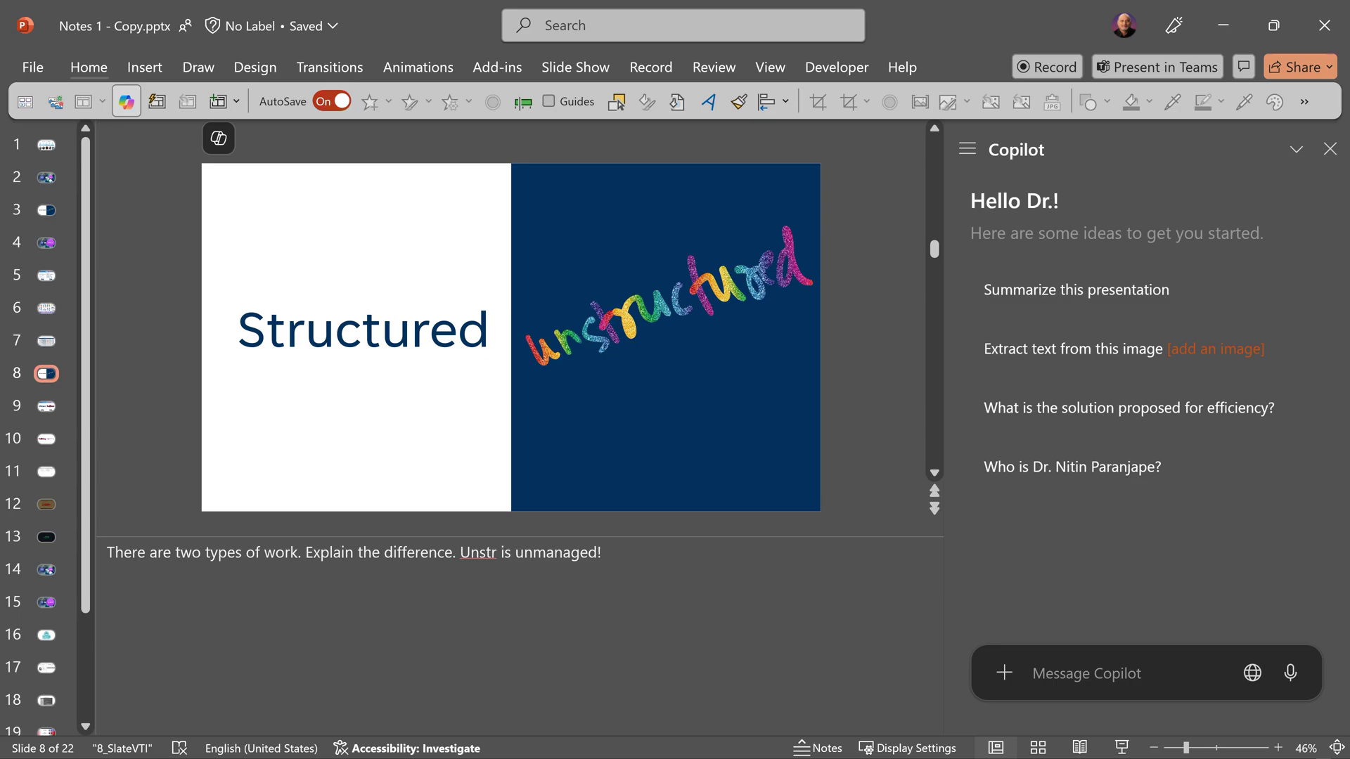
- Send Copilot 'Add detailed notes to this slide' for slide 8
left_click(580, 587)
left_click(1148, 681)
type("Add detailed notes to this slide")
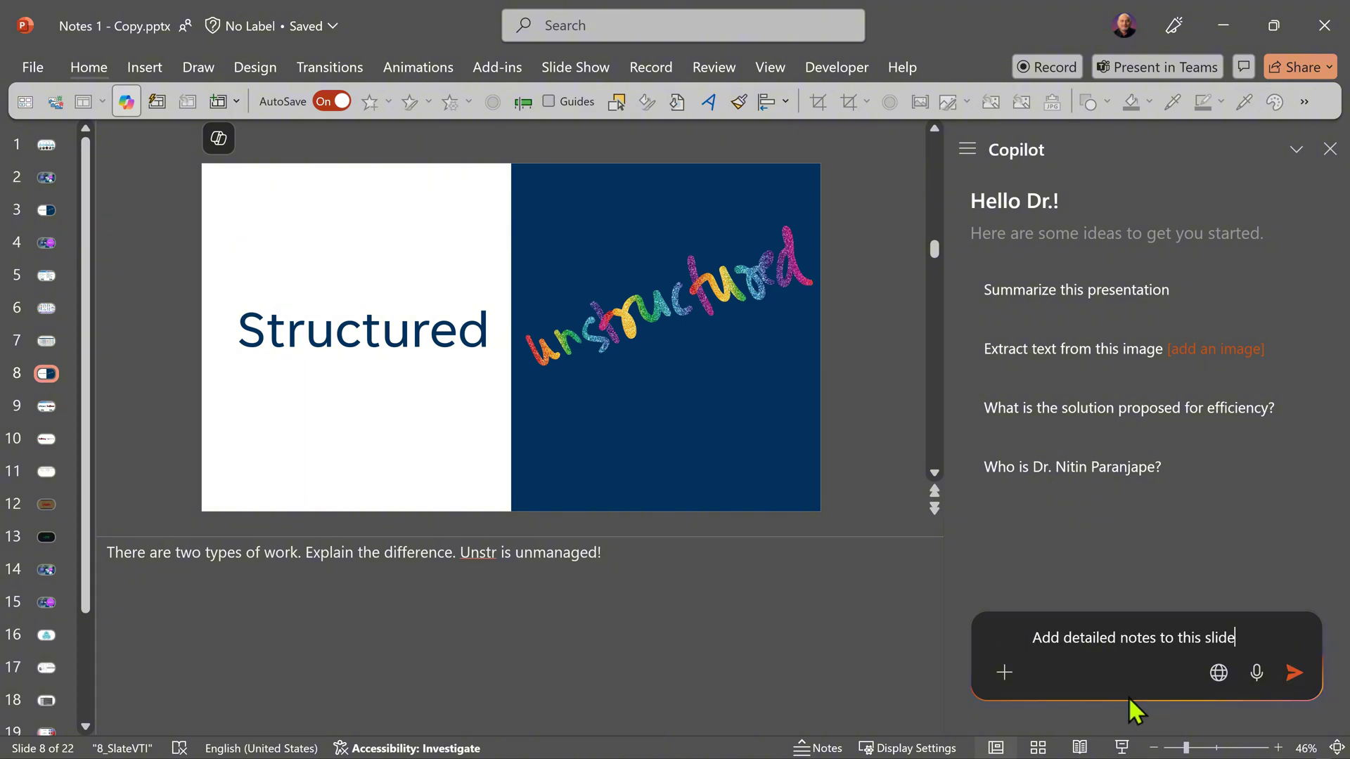
key("Return")
type("fdsa")
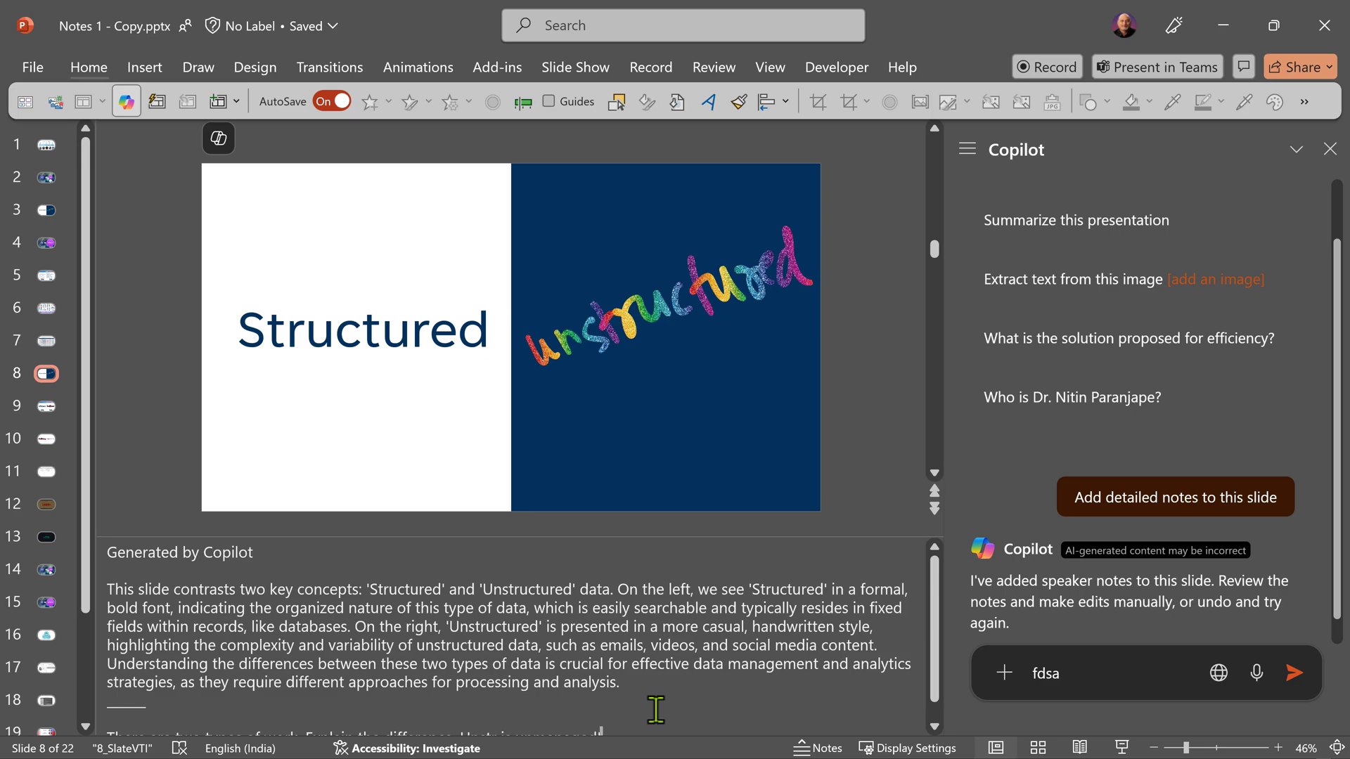
- Review slide 8's original note and slide 7's generated notes, then open the File backstage
scroll(655, 710, "down", 1)
left_click(656, 709)
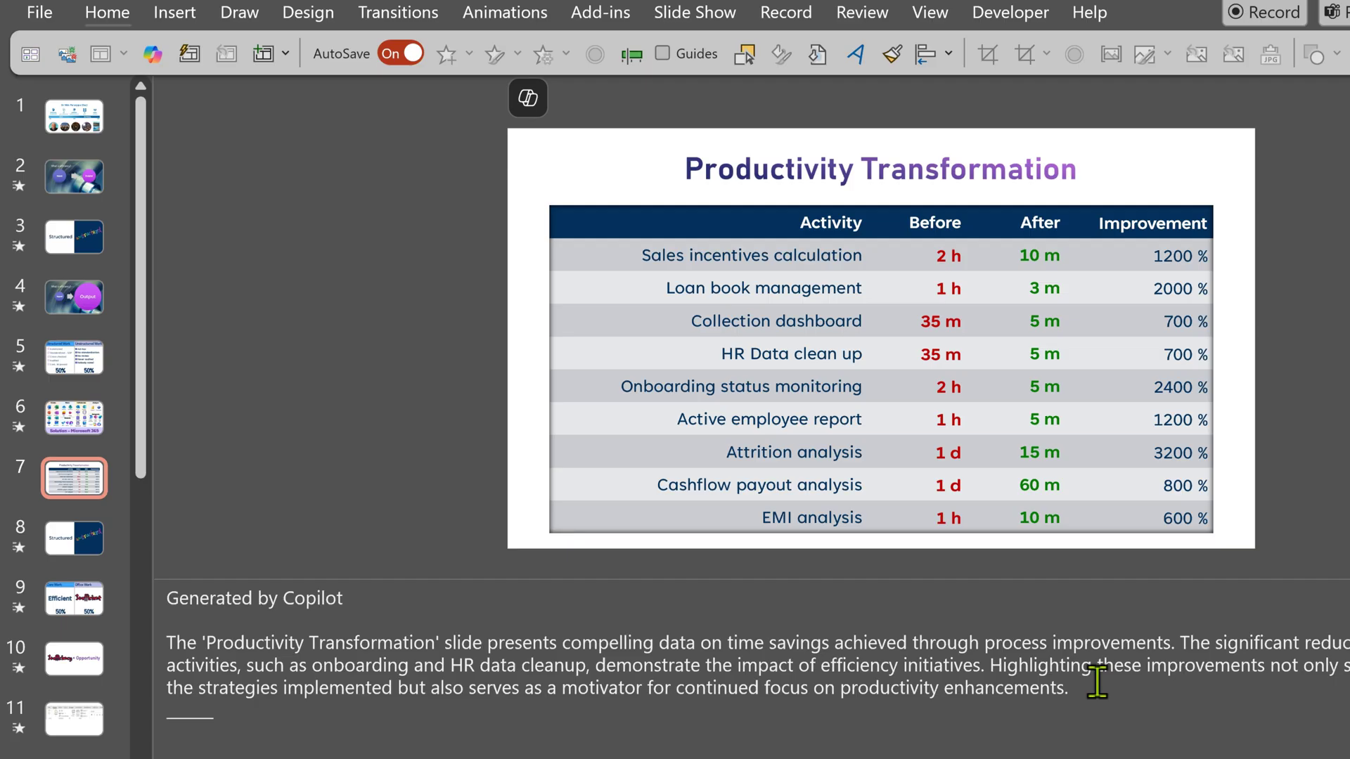
left_click(1095, 671)
key("alt+f")
- Run Document Inspector from Info > Check for Issues and remove all presentation notes
left_click(111, 318)
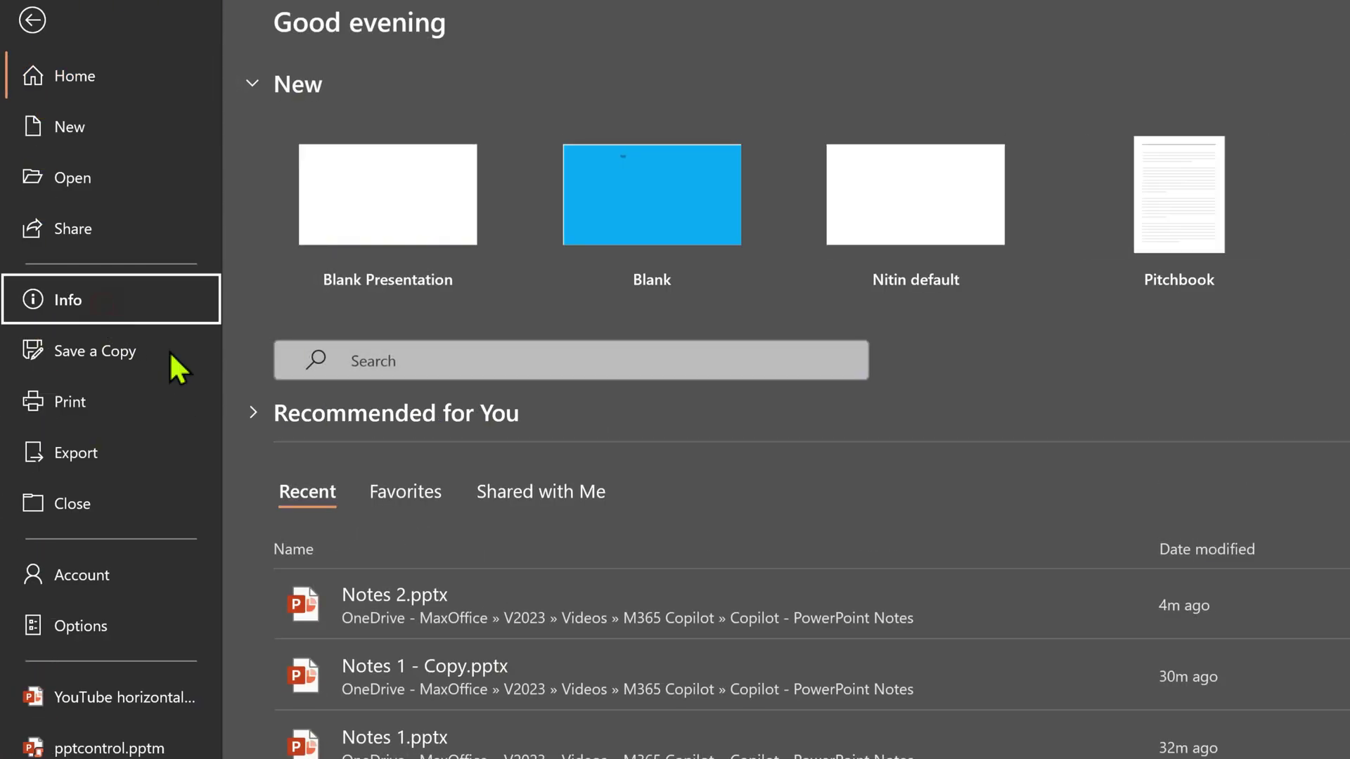
left_click(377, 425)
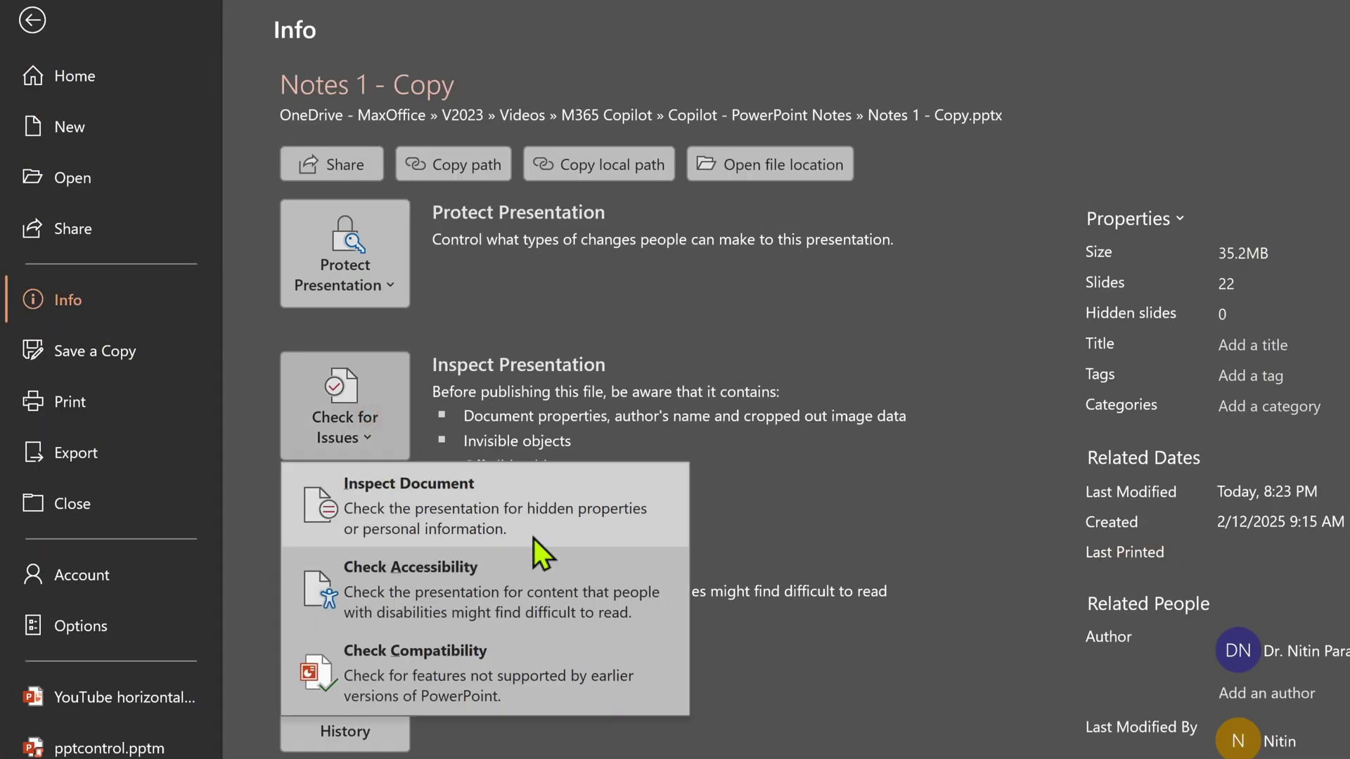
left_click(555, 530)
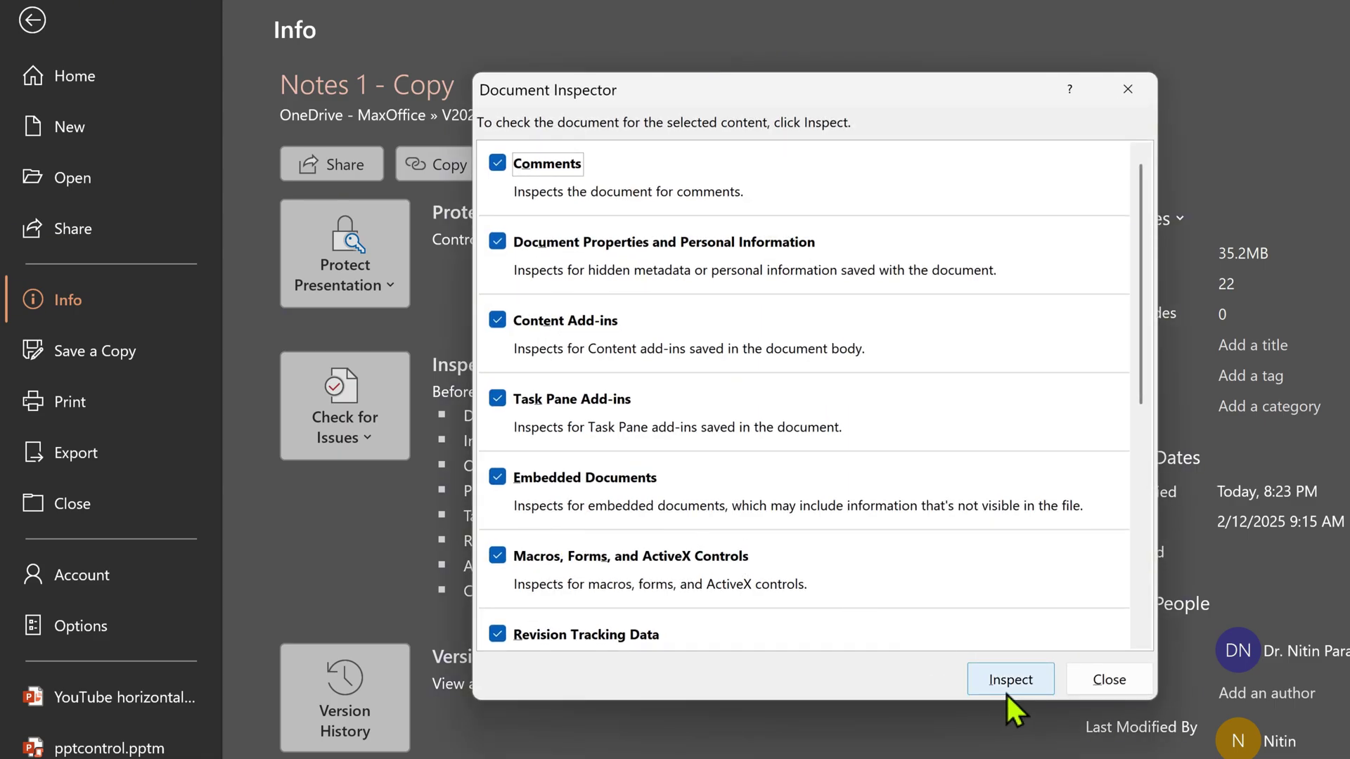
left_click(1010, 689)
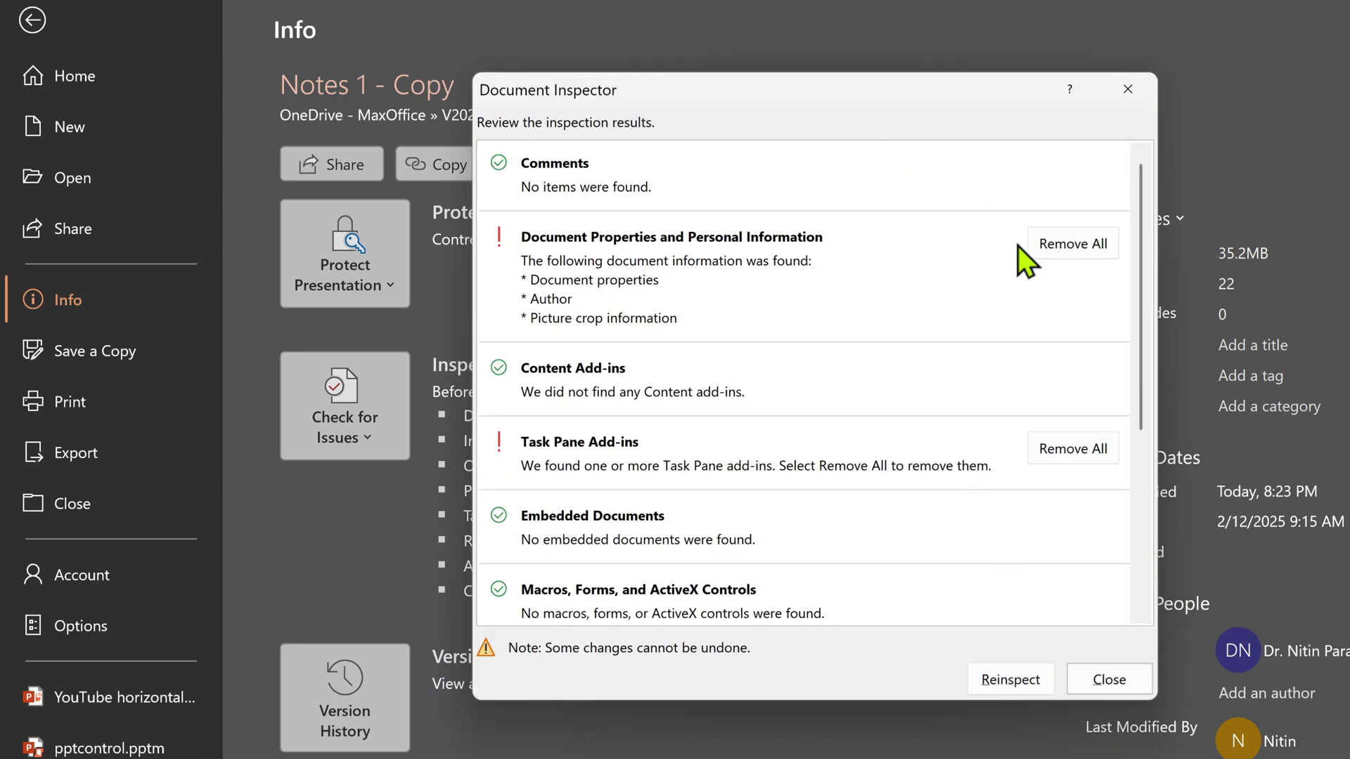
scroll(1094, 494, "down", 3)
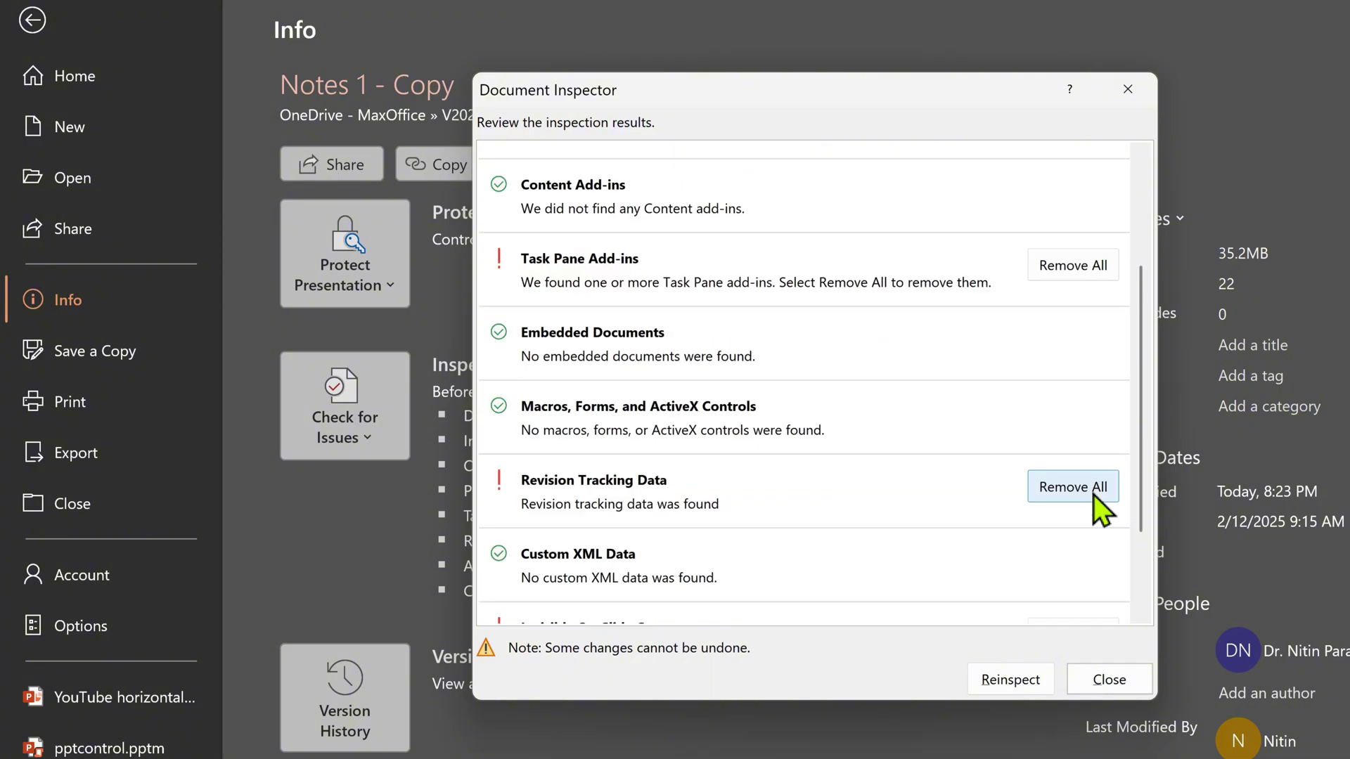
scroll(1074, 522, "down", 2)
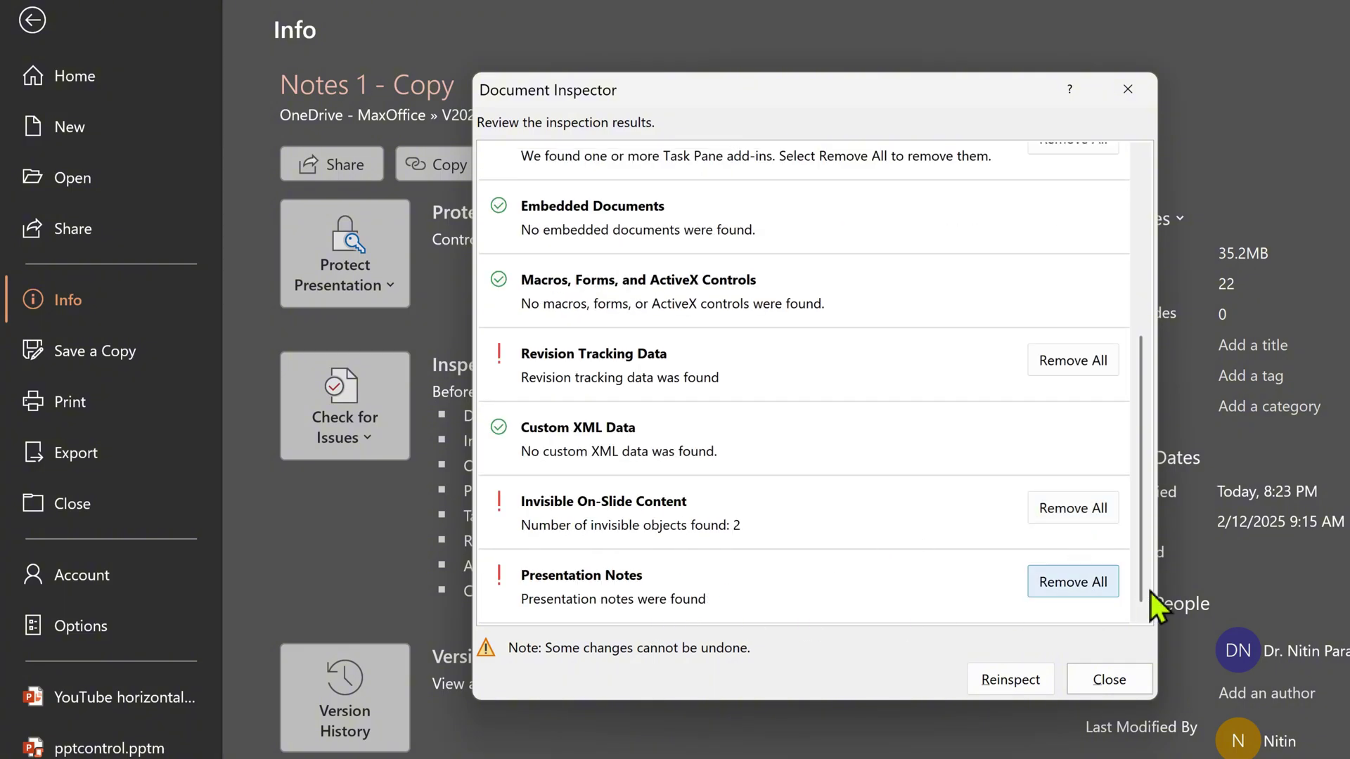
left_click(1073, 582)
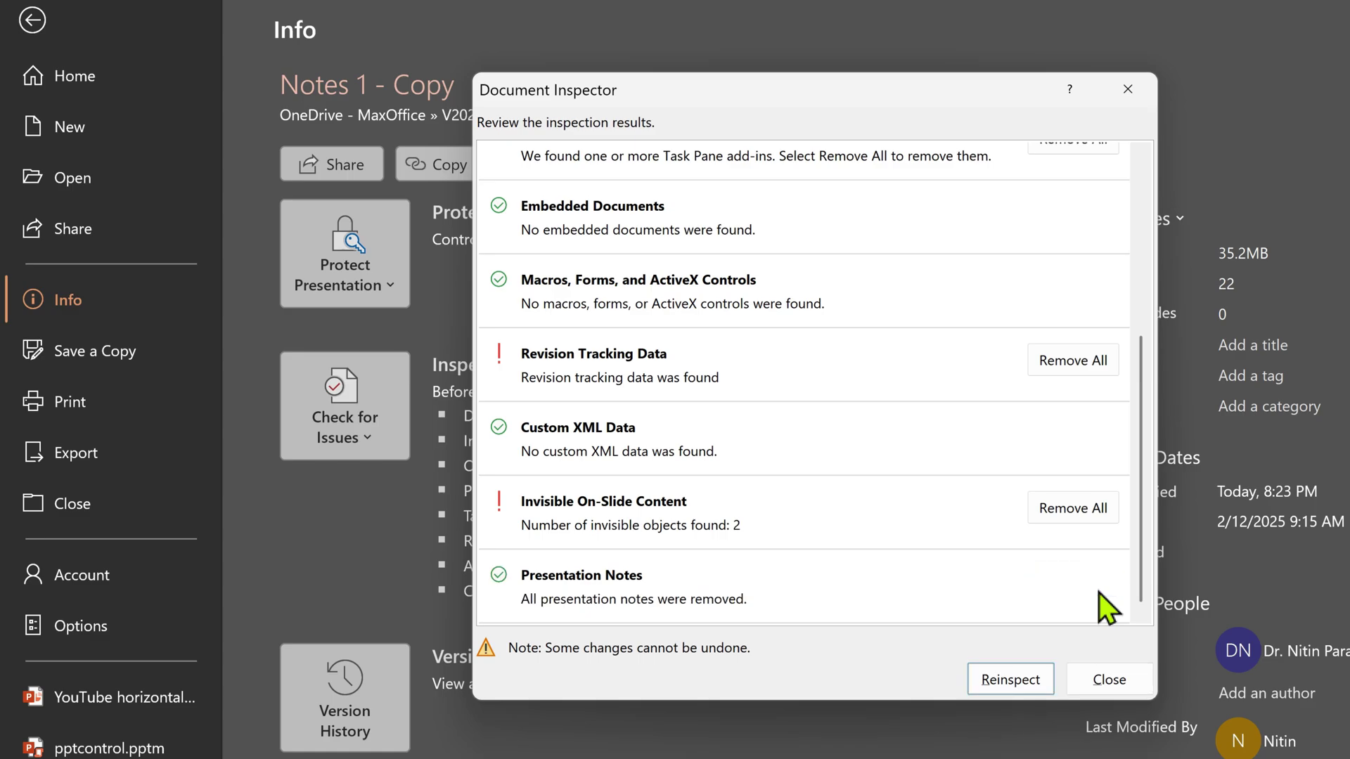
- Reinspect the file to confirm Presentation Notes reports none found
left_click(1021, 693)
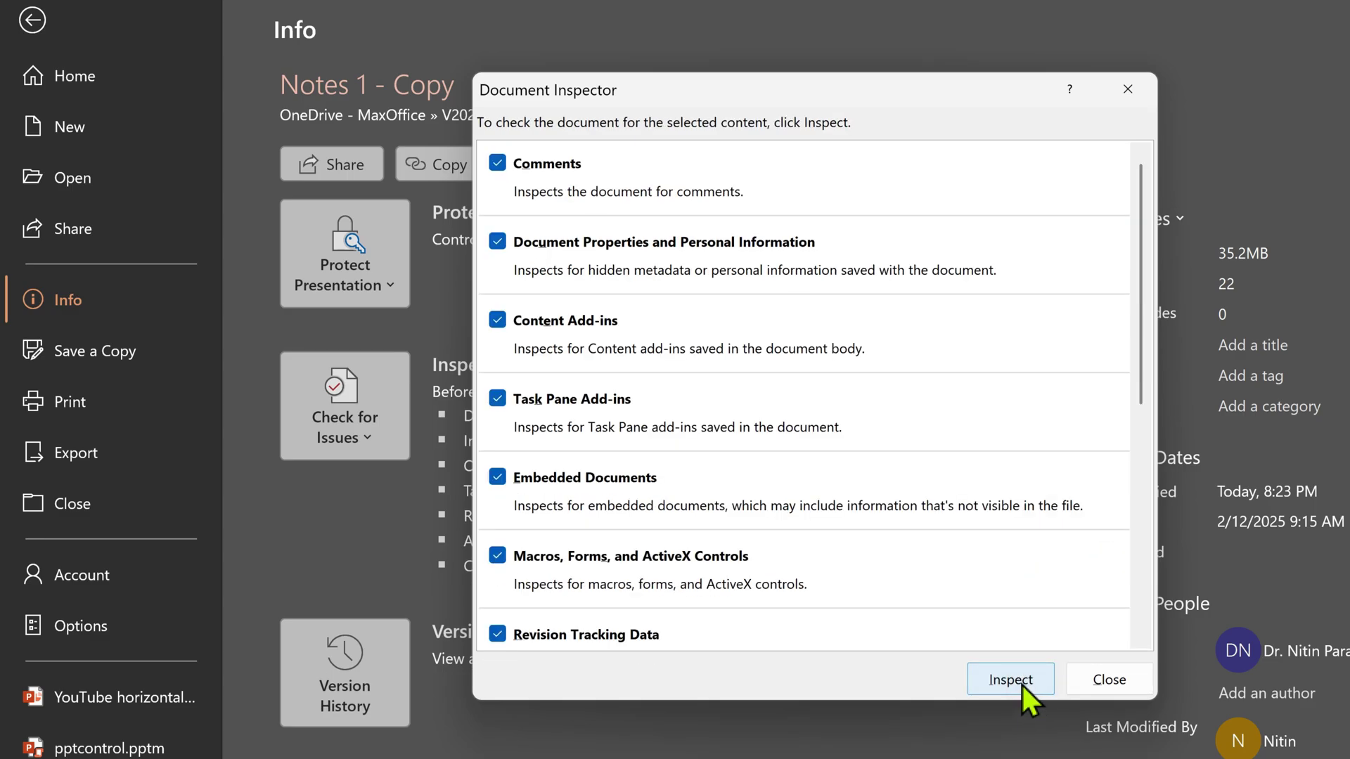
left_click(1022, 686)
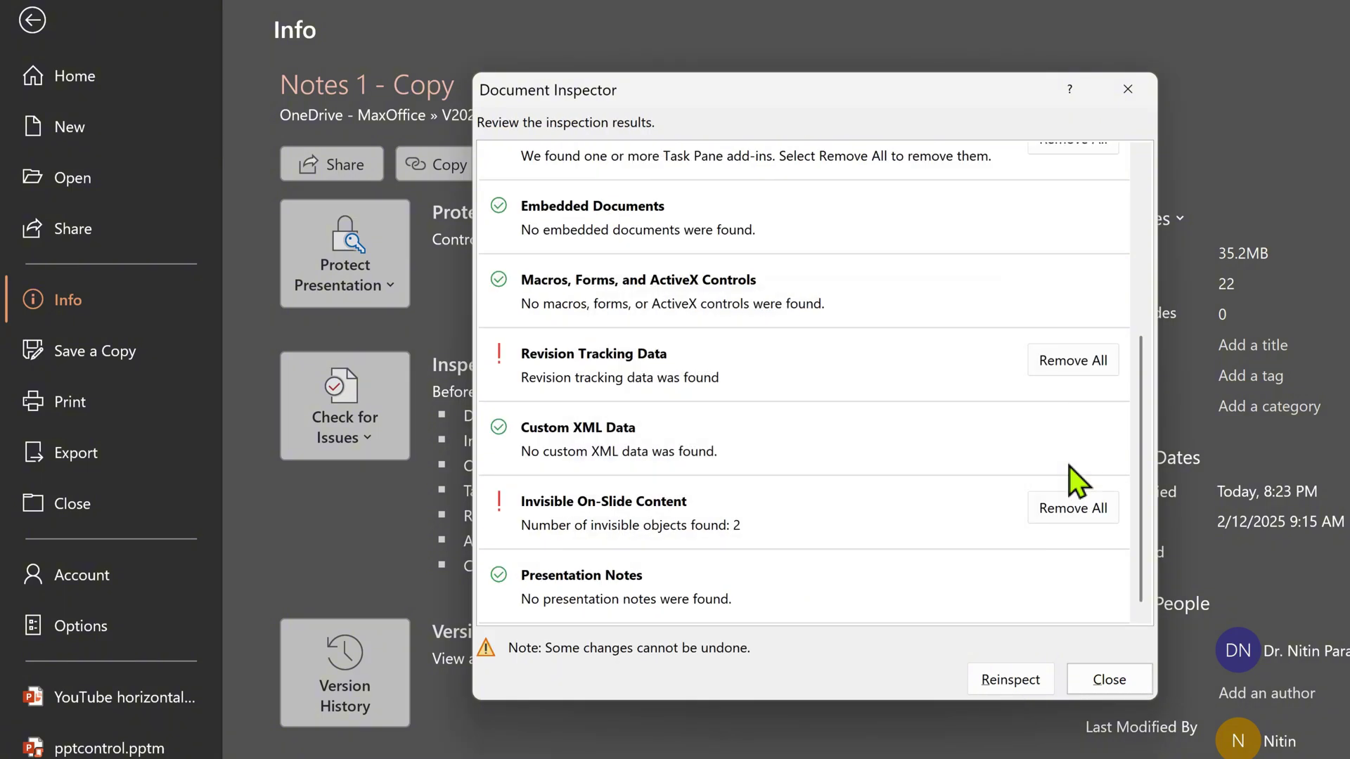